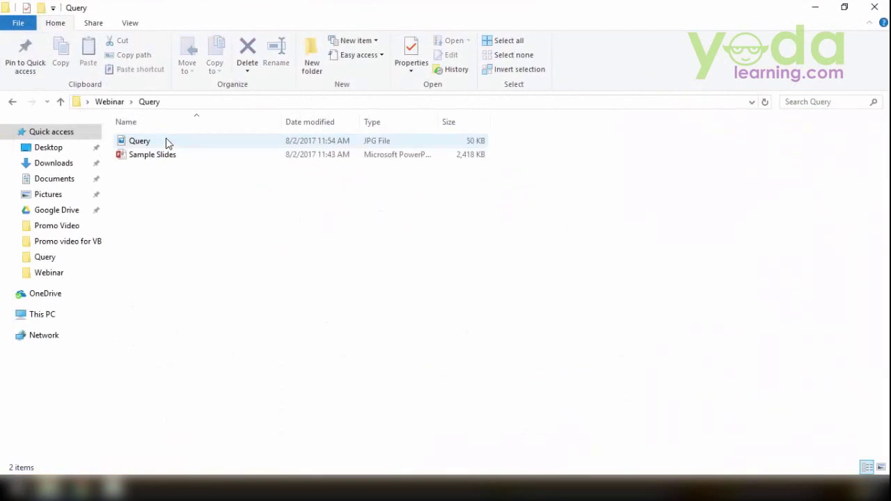
- View the Query JPG image in the Query folder to read the viewer's request, and close it
double_click(166, 139)
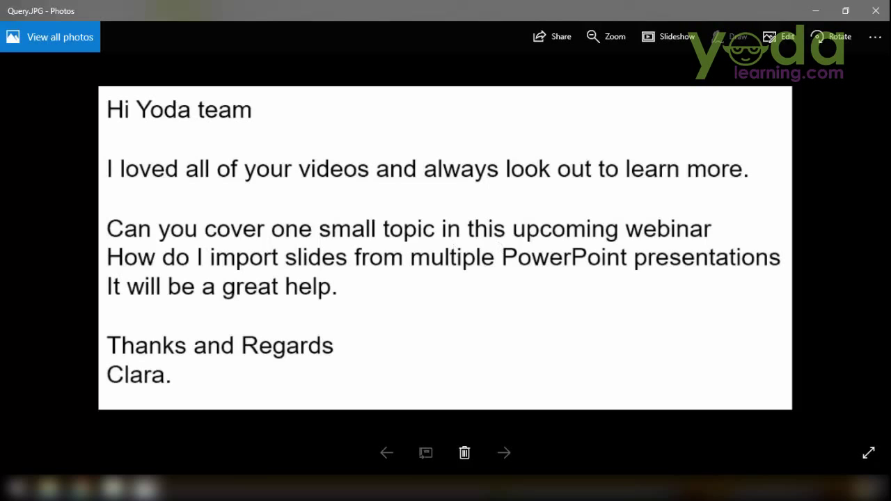
click(875, 11)
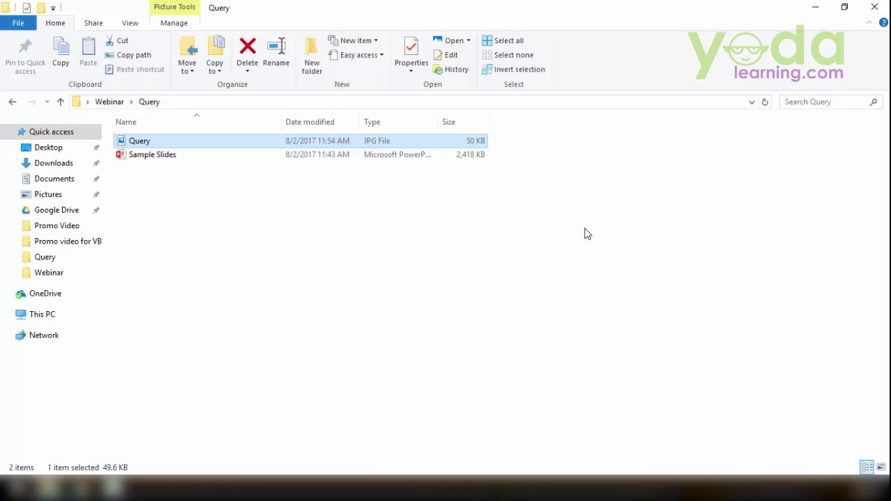
- Open the Sample Slides presentation from the Query folder in PowerPoint and enable editing
click(151, 156)
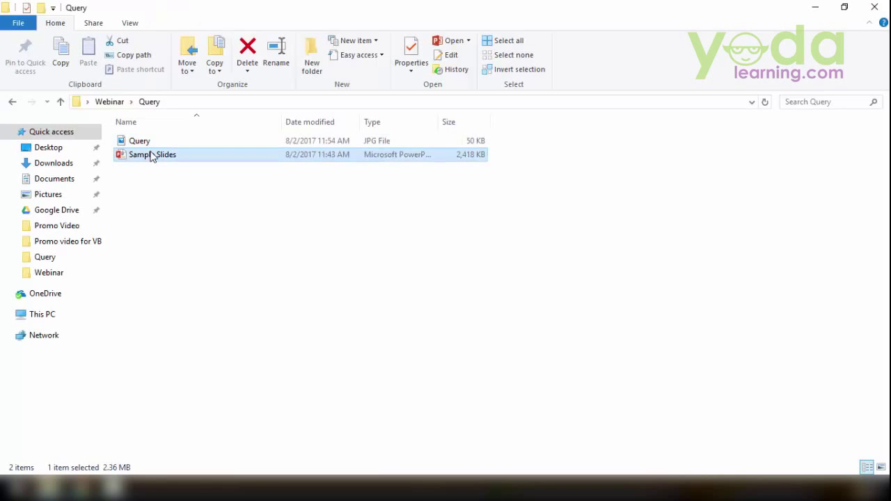
double_click(151, 156)
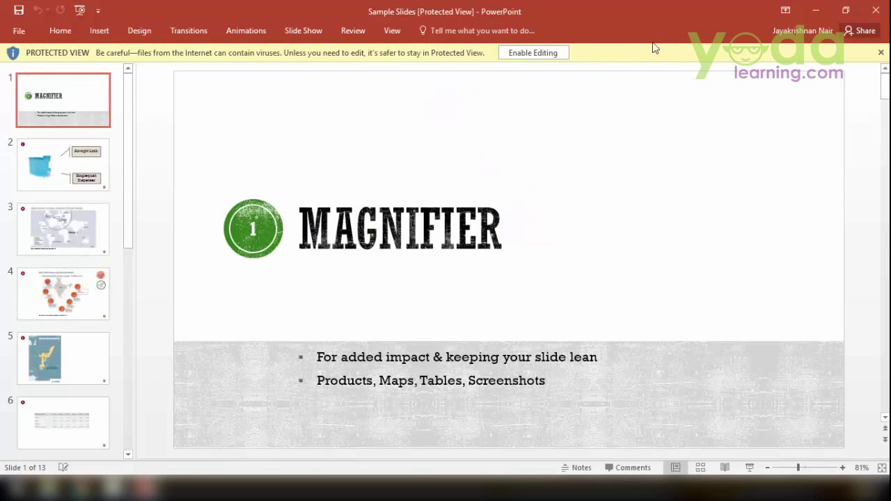
click(541, 55)
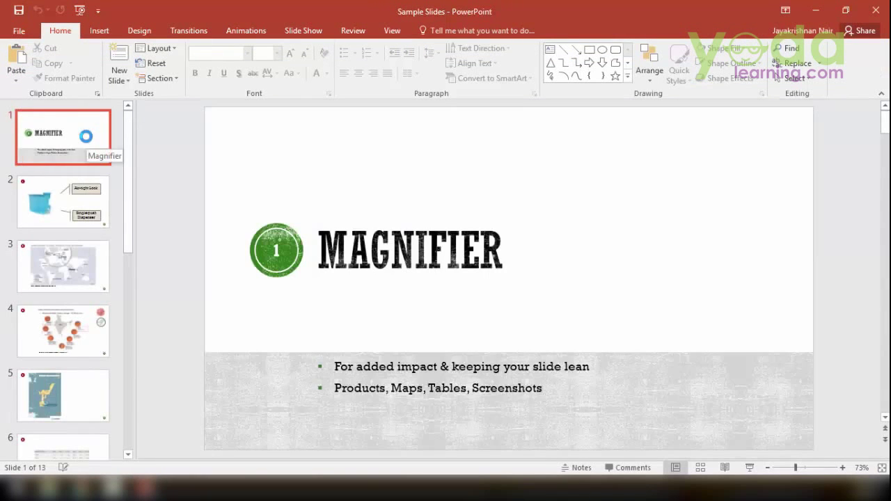
- Look through the slides of Sample Slides up to the US map on slide 8, and close the presentation
scroll(95, 202, down, 8)
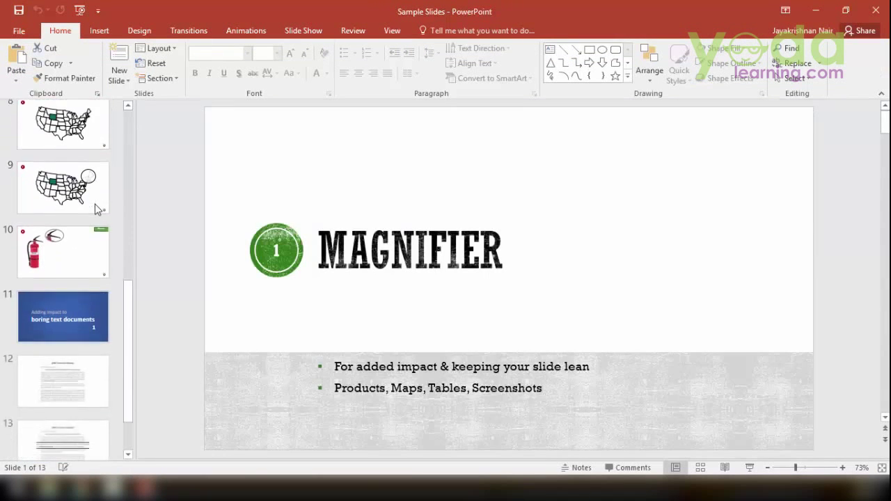
scroll(95, 204, up, 8)
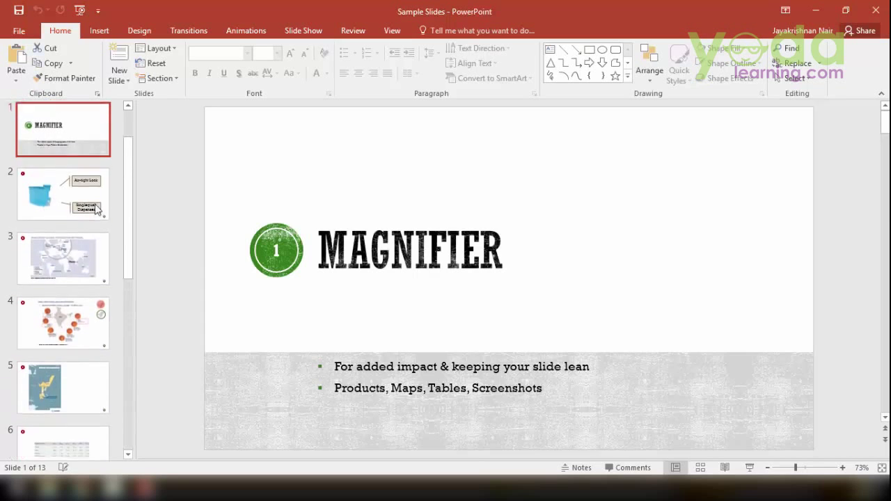
click(79, 212)
click(82, 279)
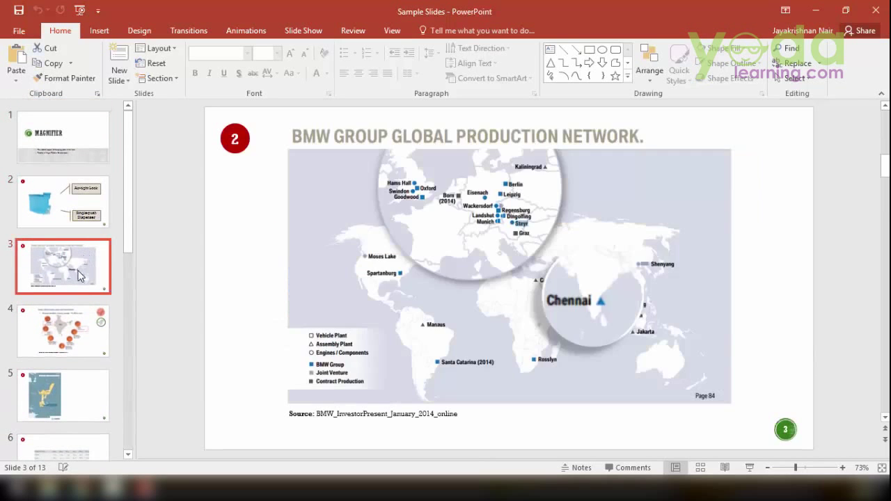
click(76, 327)
scroll(73, 332, down, 1)
click(74, 334)
scroll(80, 381, down, 1)
click(80, 369)
click(82, 414)
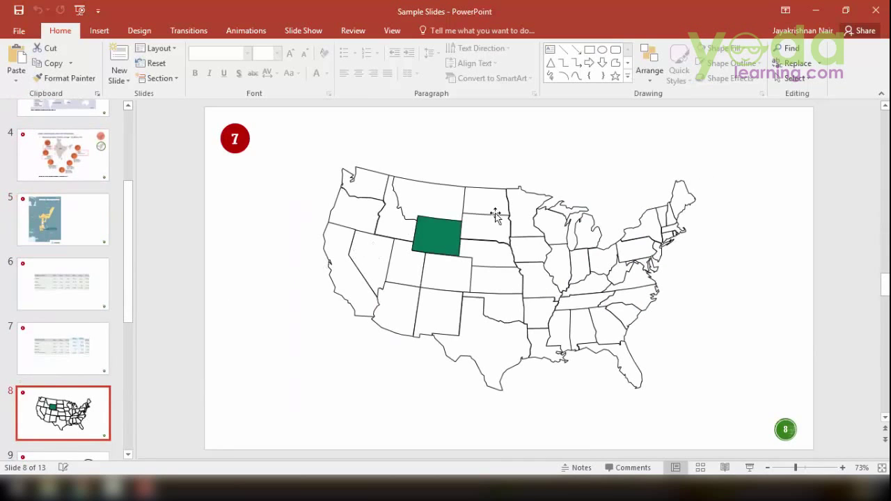
click(876, 10)
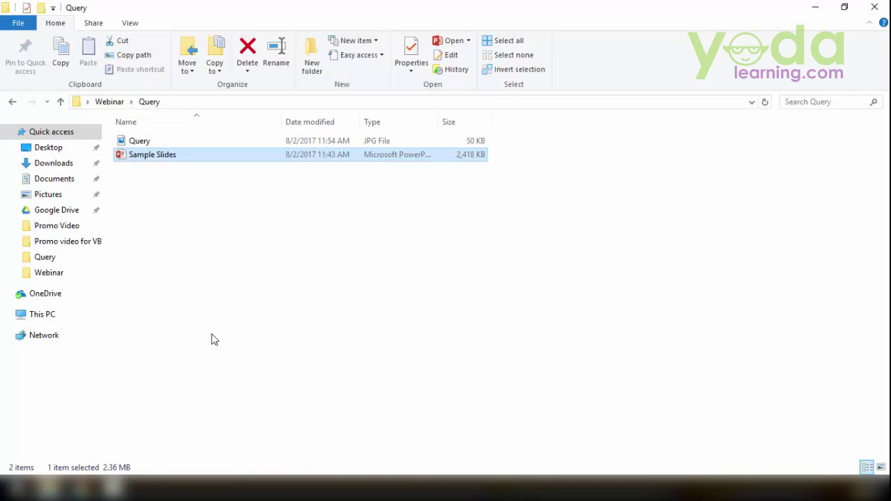
right_click(316, 246)
click(345, 299)
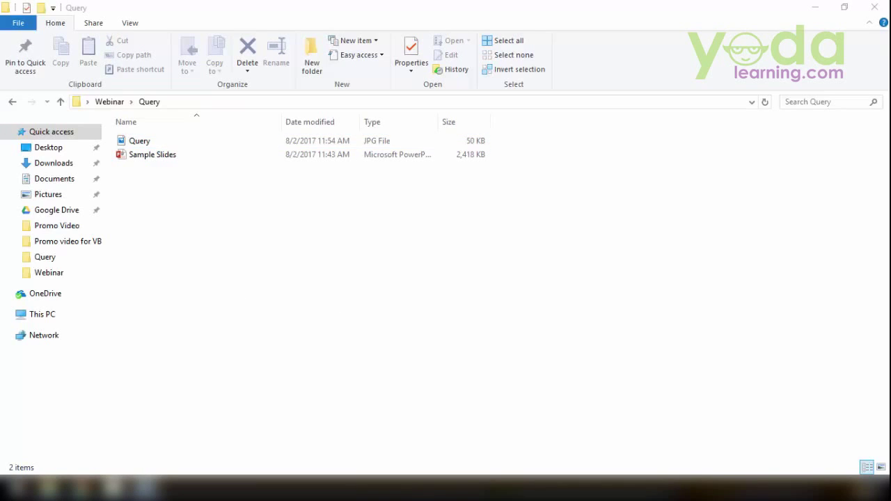
- Launch PowerPoint with the Run command powerpnt and create a blank presentation
key(super+r)
drag(0, 329, 110, 350)
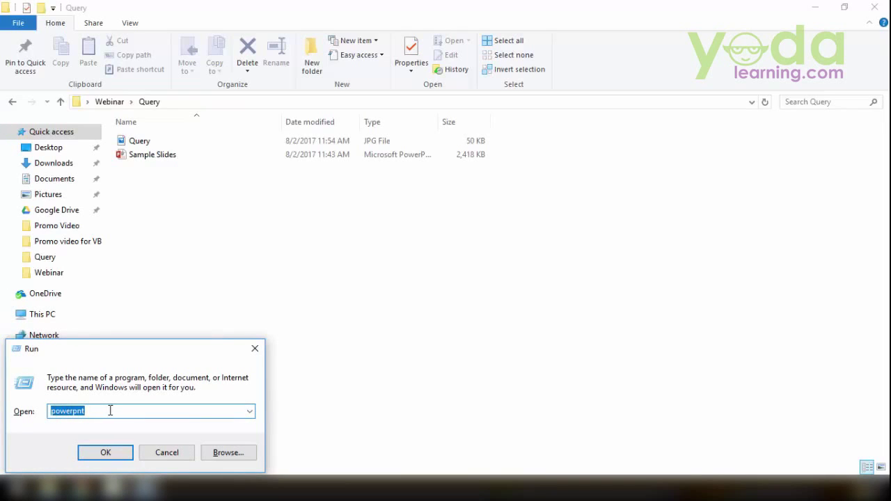
click(112, 453)
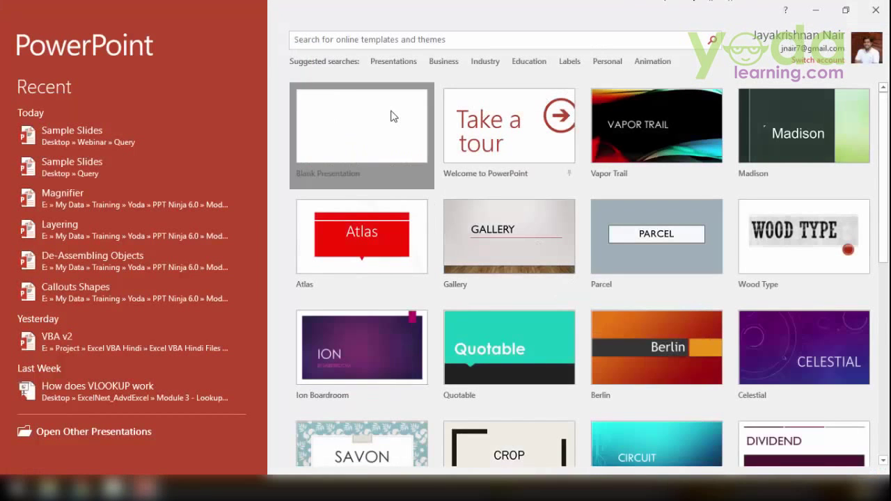
click(391, 116)
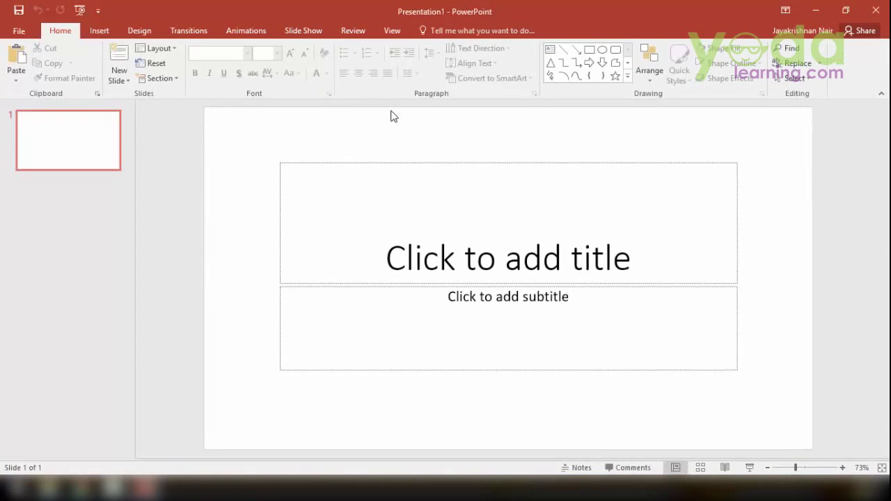
mouse_move(244, 128)
mouse_down()
mouse_move(714, 415)
mouse_move(760, 394)
mouse_up()
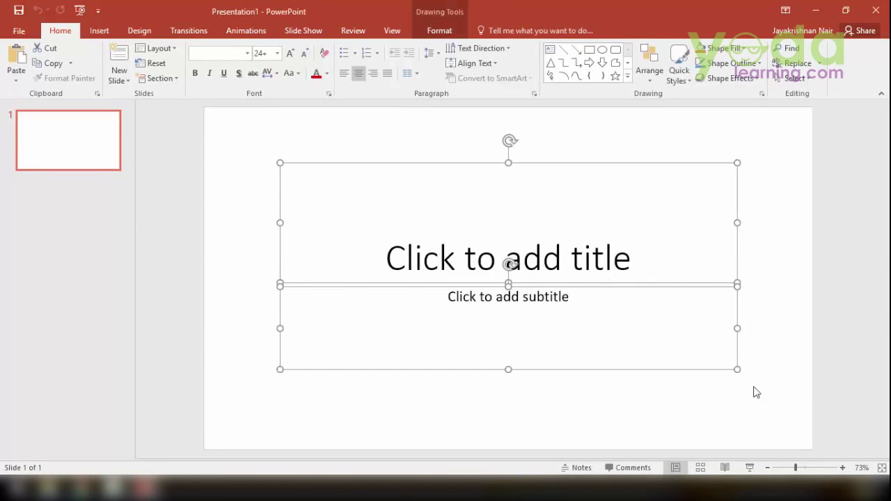
click(264, 142)
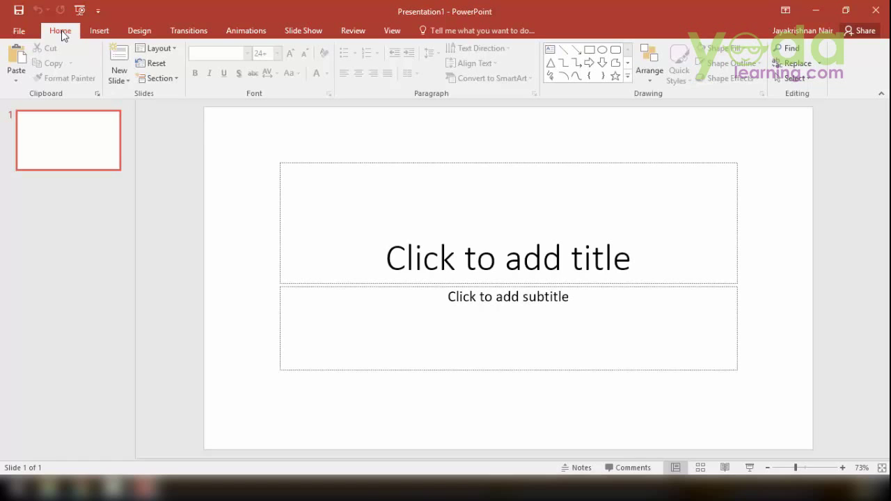
- Start Reuse Slides for the new presentation and clear the preset source path
click(118, 84)
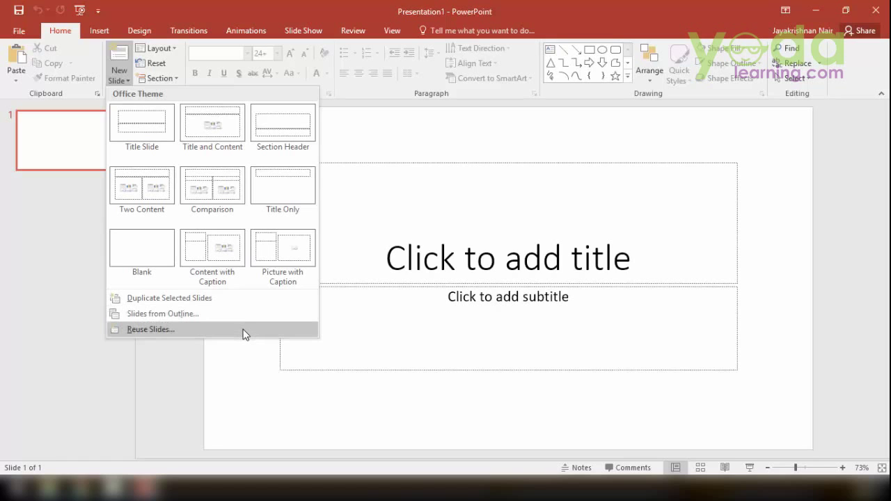
click(244, 333)
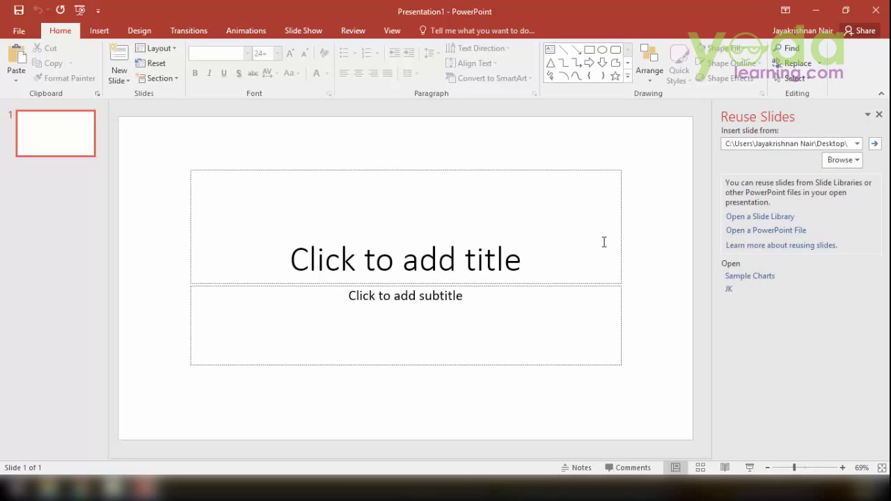
click(788, 144)
key(BackSpace)
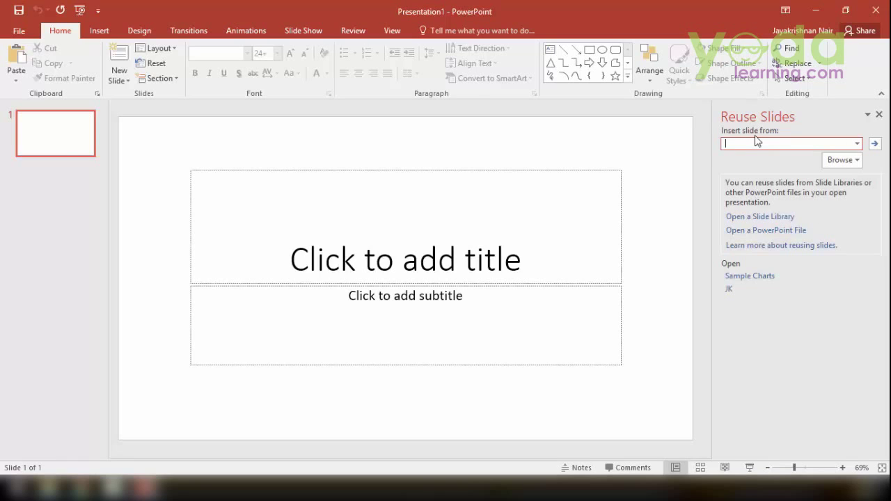
- Browse to Desktop > Webinar > Query and load the Sample Slides file as the source for reusing slides
click(856, 161)
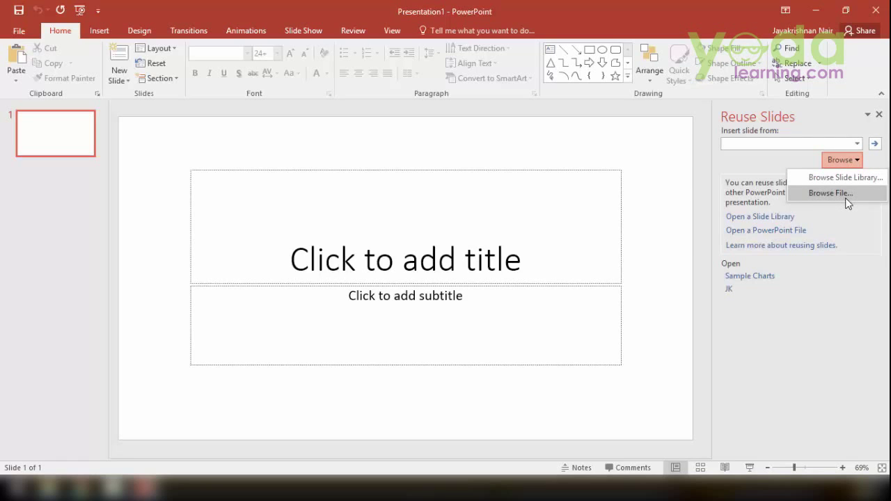
click(846, 198)
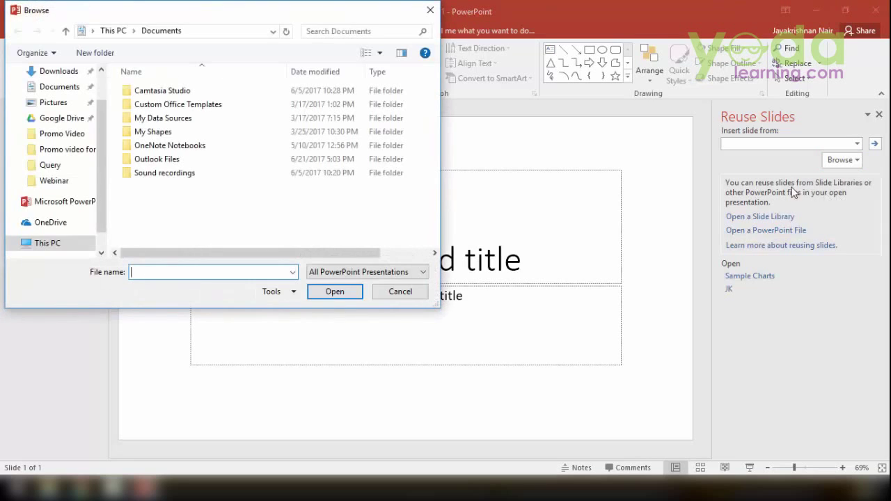
drag(314, 9, 536, 70)
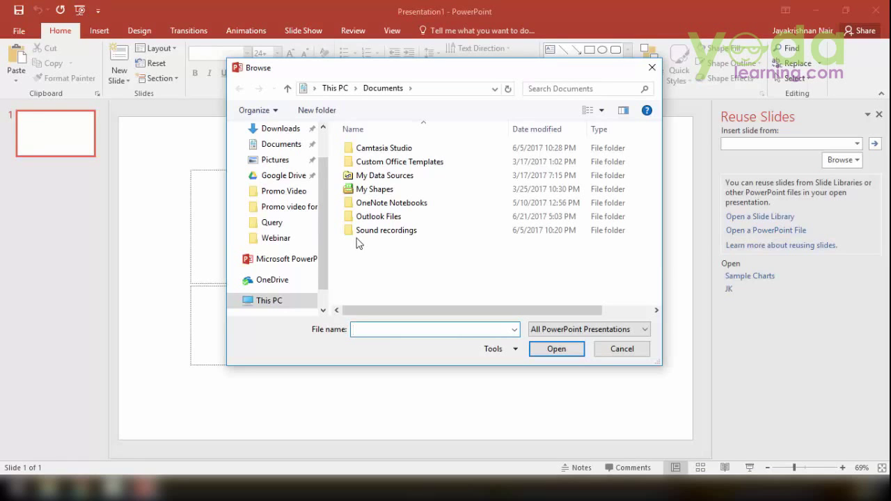
scroll(319, 229, up, 2)
click(275, 154)
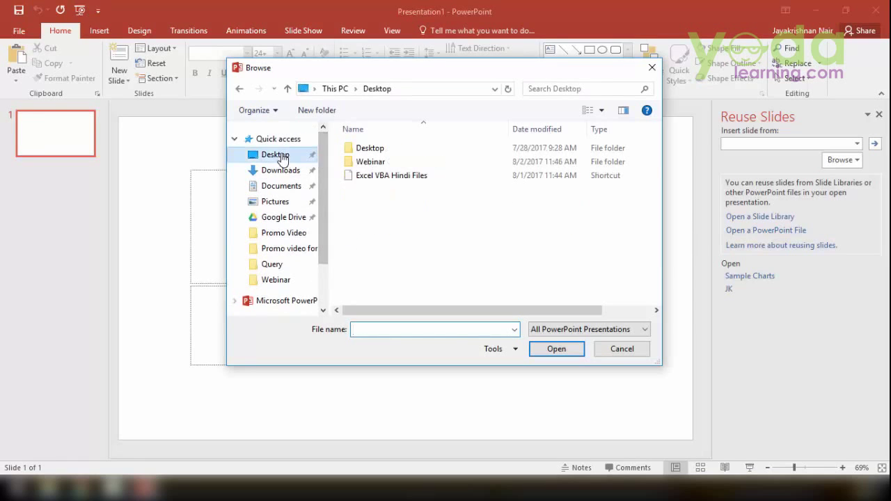
double_click(395, 165)
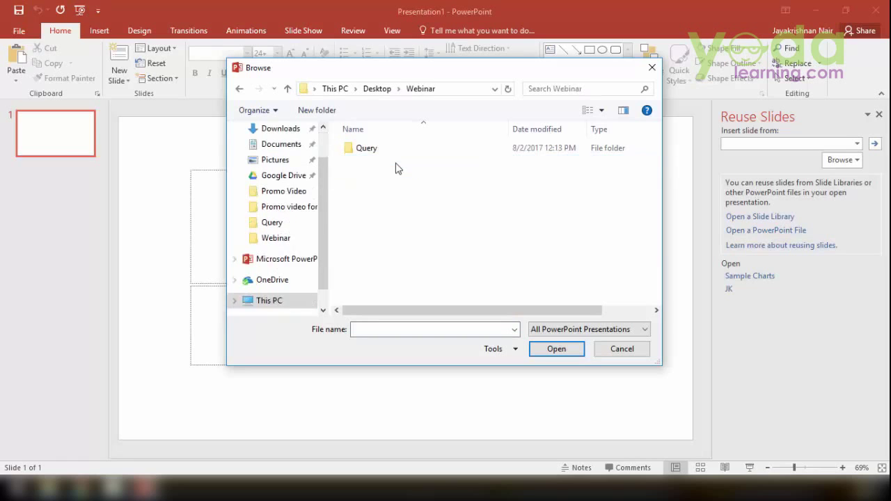
double_click(367, 148)
click(391, 151)
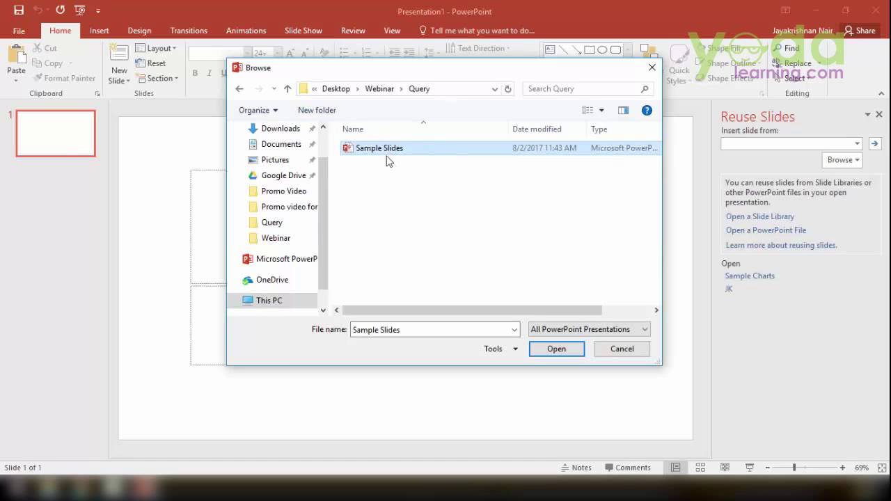
click(556, 348)
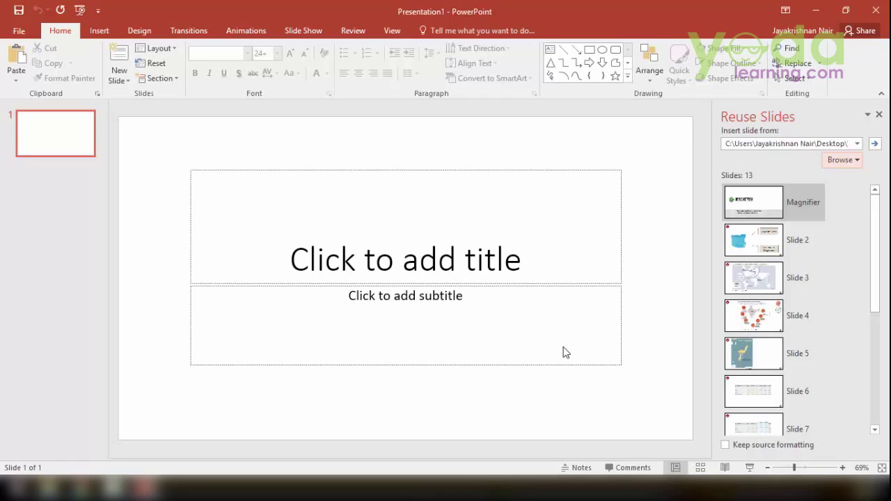
- Insert slides 2, 3, 7, 9 and 10 of Sample Slides into the new presentation without keeping source formatting
drag(874, 234, 874, 254)
click(805, 244)
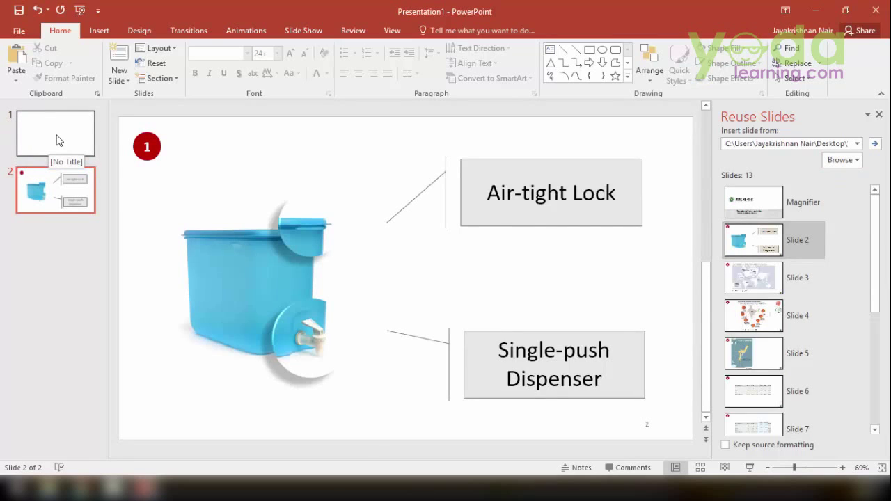
click(791, 282)
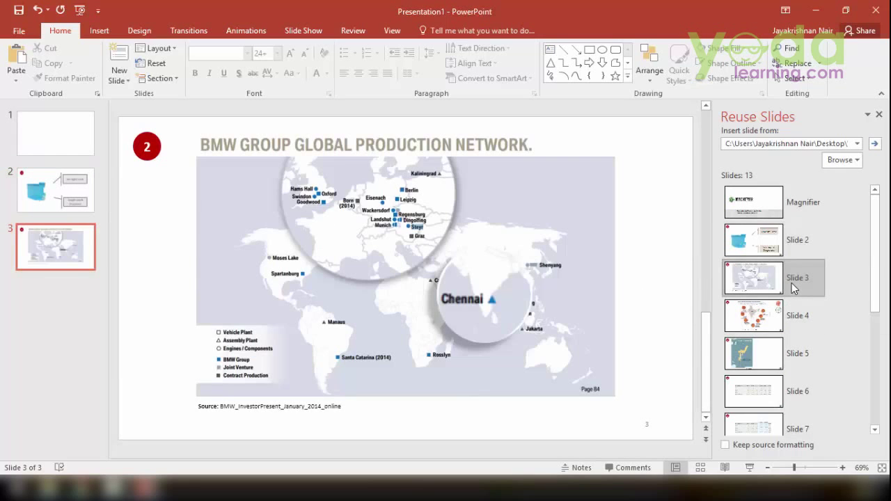
scroll(791, 283, down, 3)
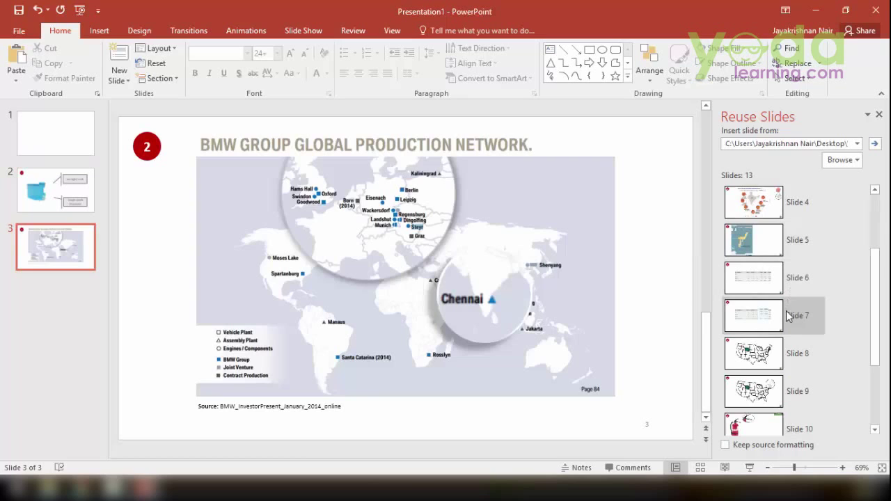
click(791, 314)
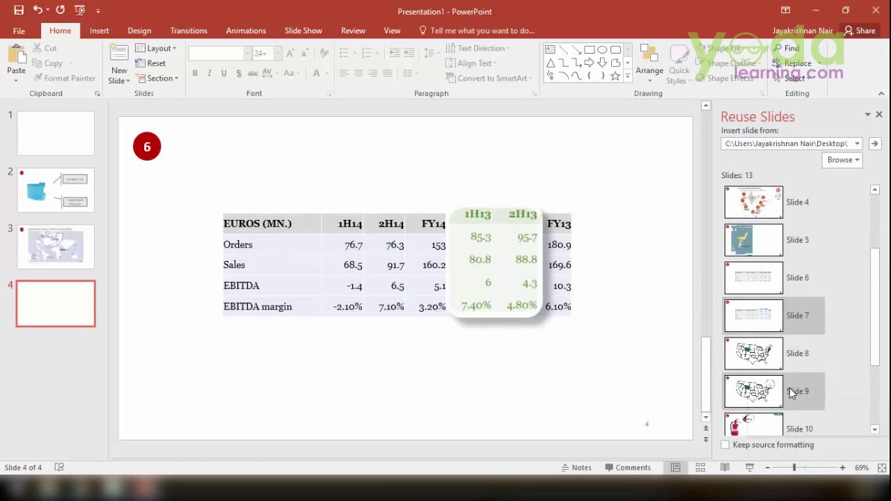
click(791, 393)
scroll(797, 362, down, 3)
click(805, 332)
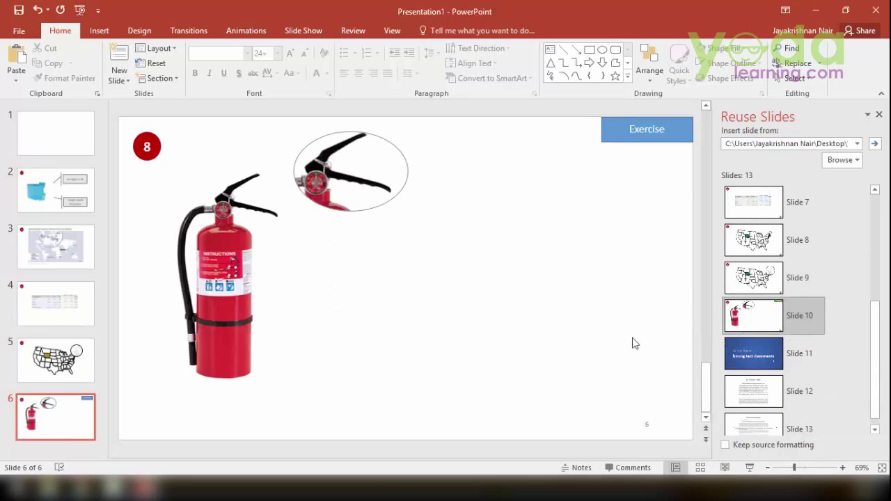
- Review the imported slides one by one to check how their design and colours came across
click(87, 188)
click(73, 252)
click(73, 306)
click(68, 365)
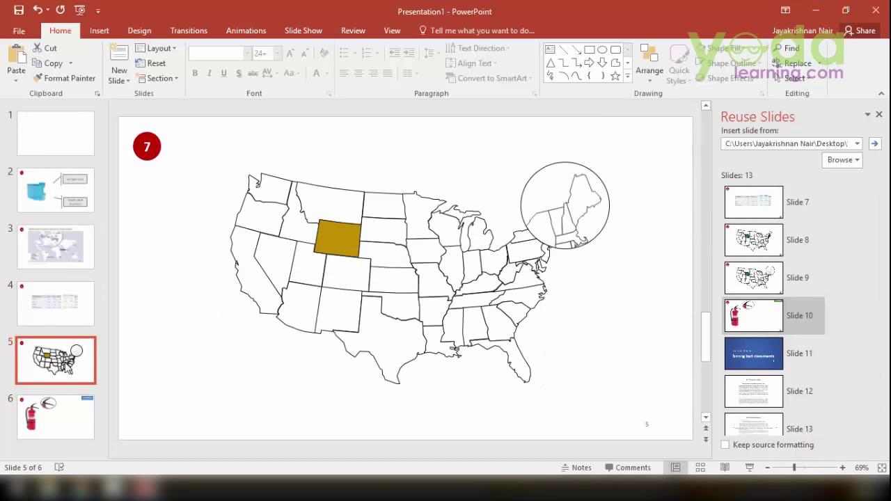
click(69, 143)
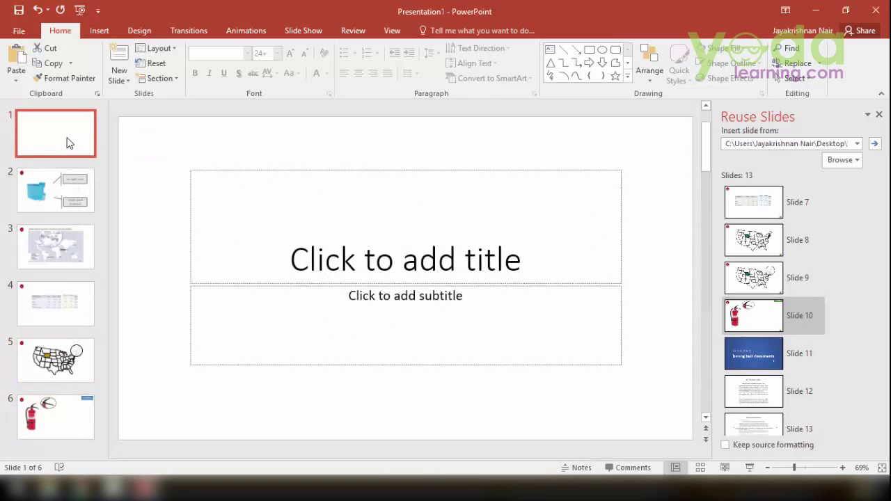
click(61, 206)
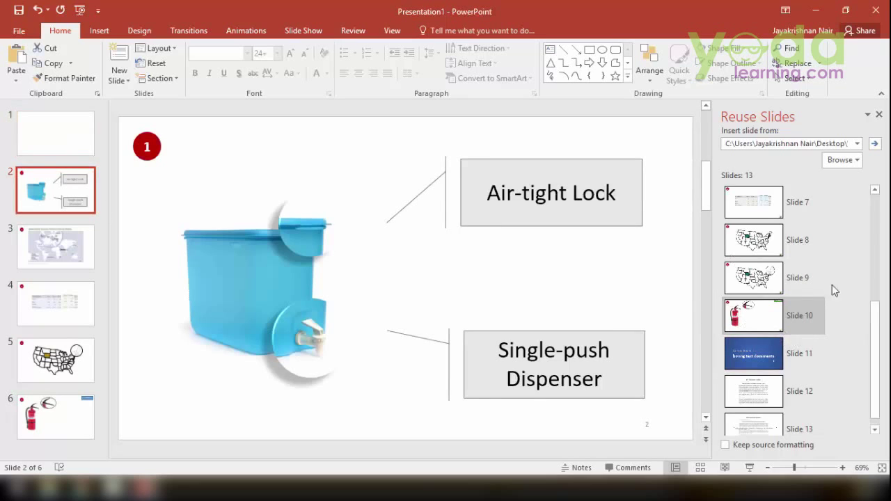
key(Down)
click(51, 426)
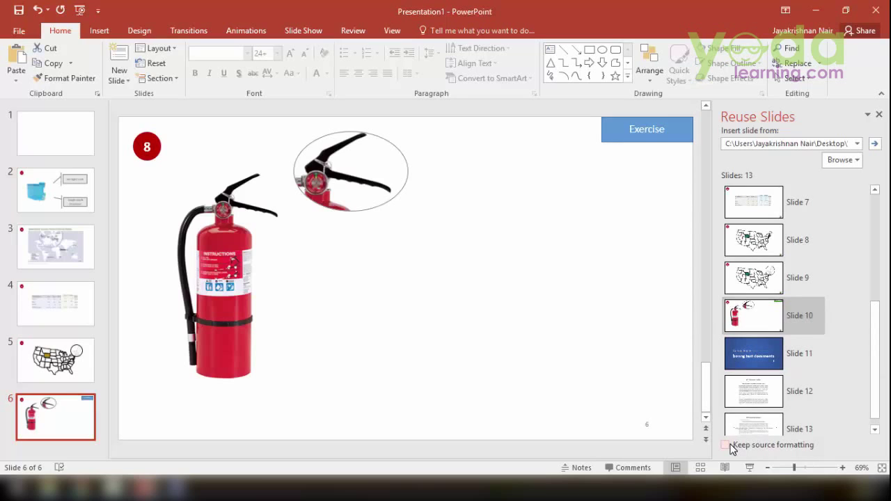
- Turn on Keep source formatting and insert slide 10 of Sample Slides again after the last slide
click(791, 449)
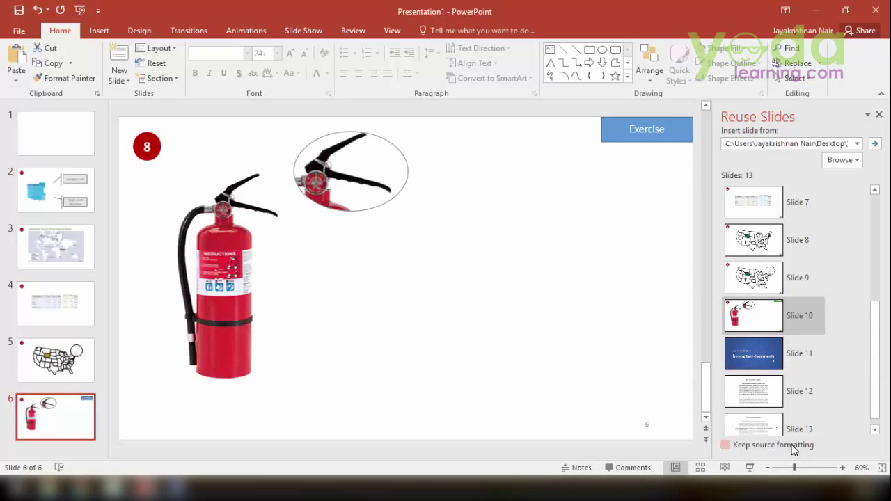
click(760, 321)
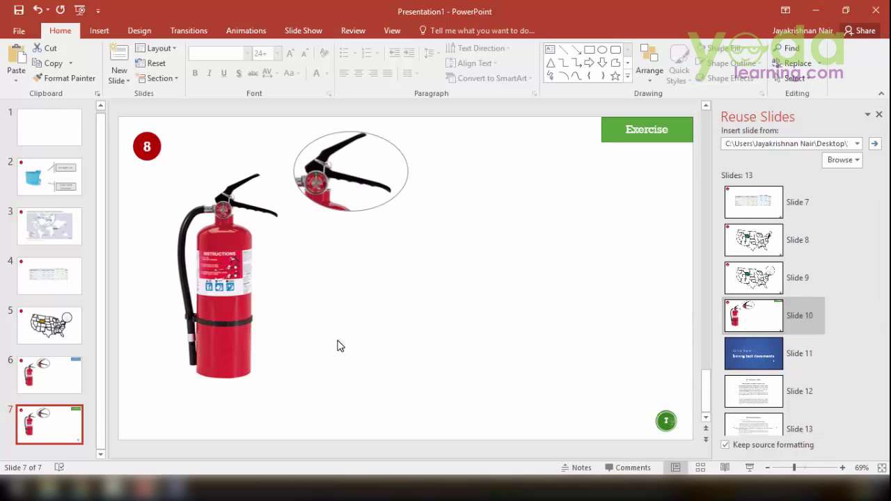
- Delete slides 2 through 7 from the new presentation, leaving only the blank title slide
scroll(337, 343, up, 6)
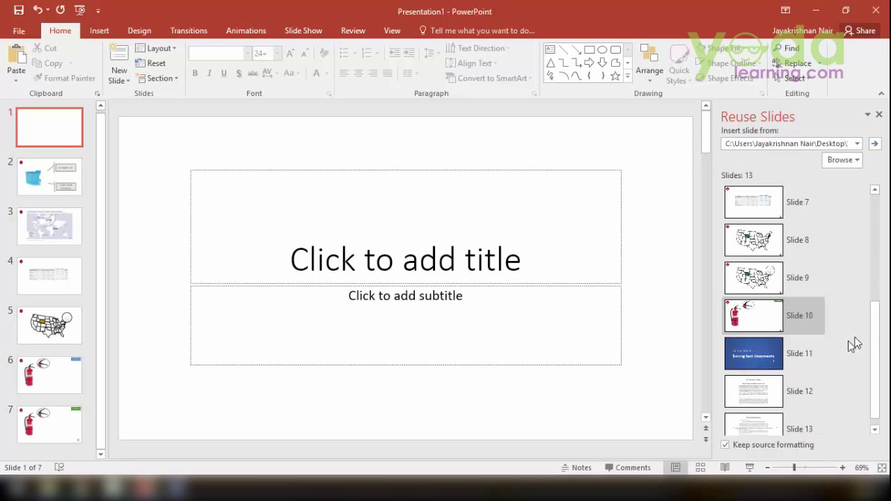
drag(875, 324, 877, 203)
click(55, 183)
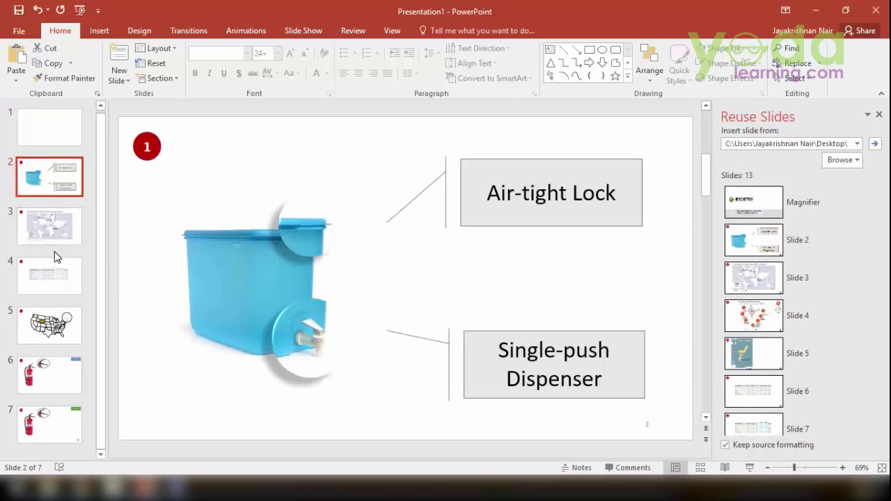
shift+click(62, 437)
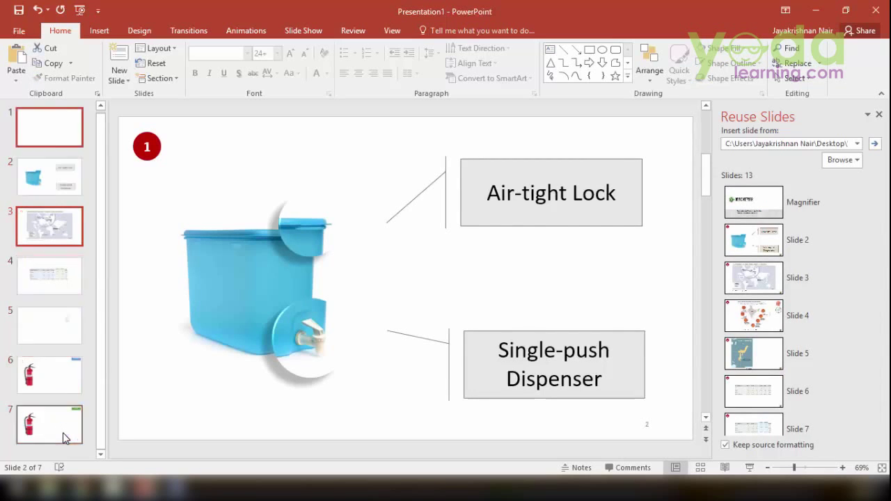
key(Delete)
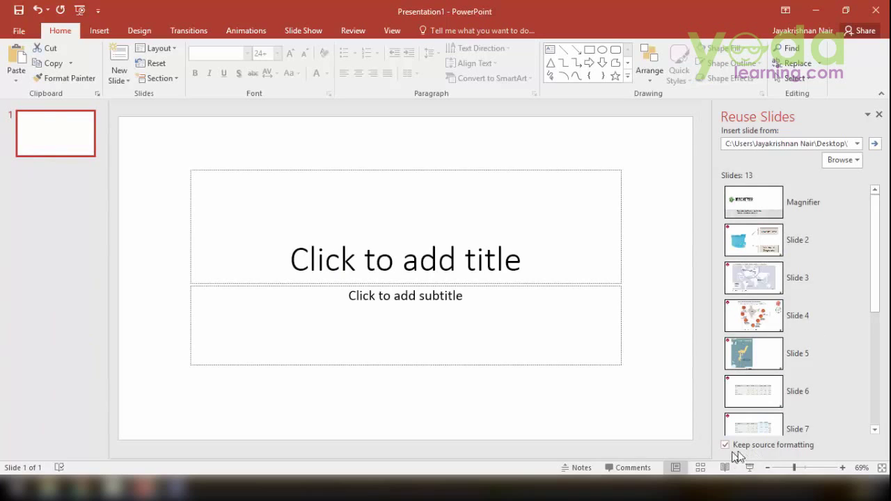
- Insert all slides of Sample Slides into the new presentation with source formatting kept
click(804, 451)
right_click(756, 203)
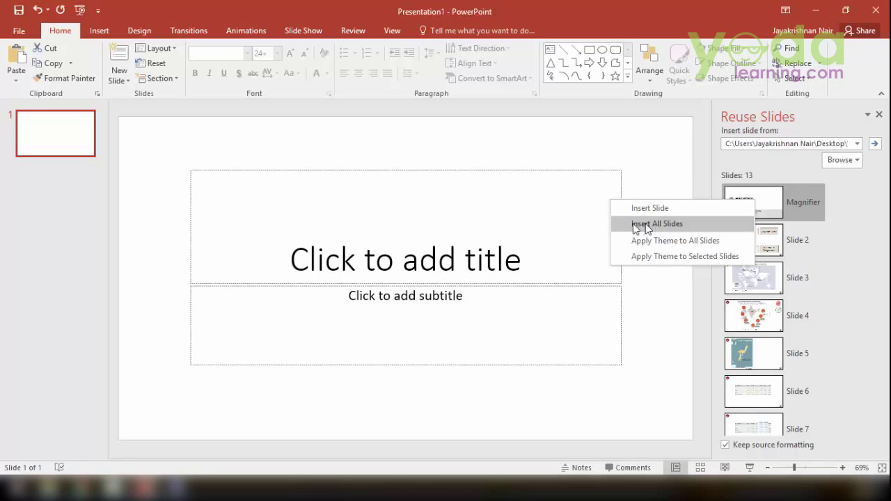
click(711, 233)
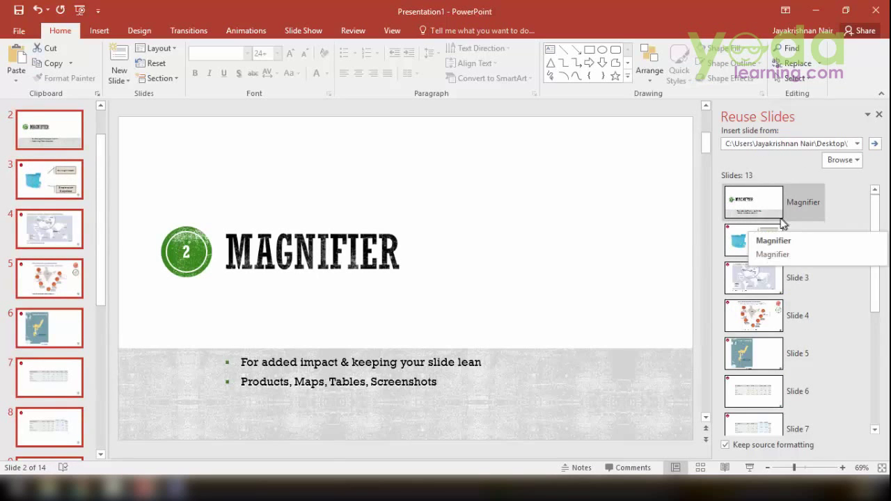
- Return to the blank title slide at the start of the presentation and close Reuse Slides
drag(98, 162, 100, 121)
click(39, 127)
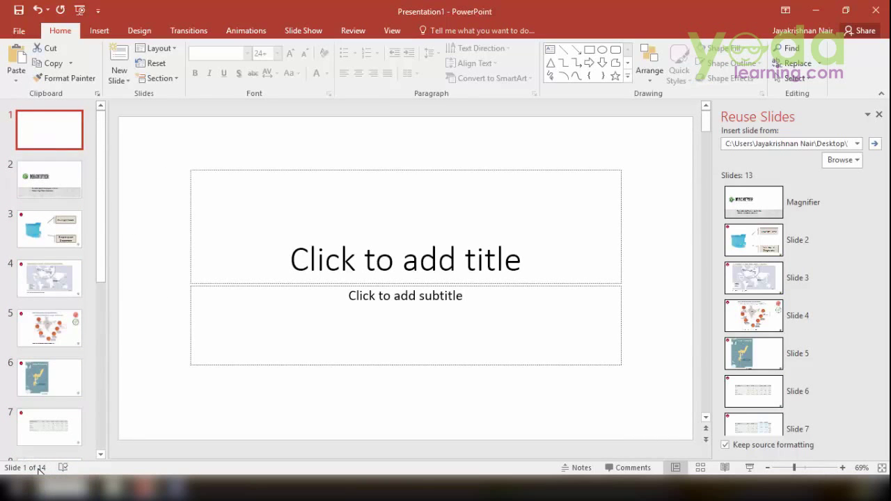
click(878, 114)
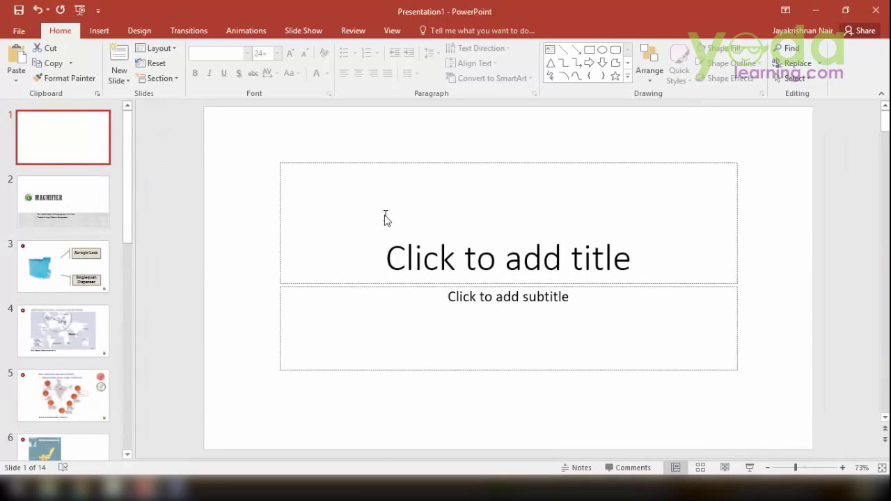